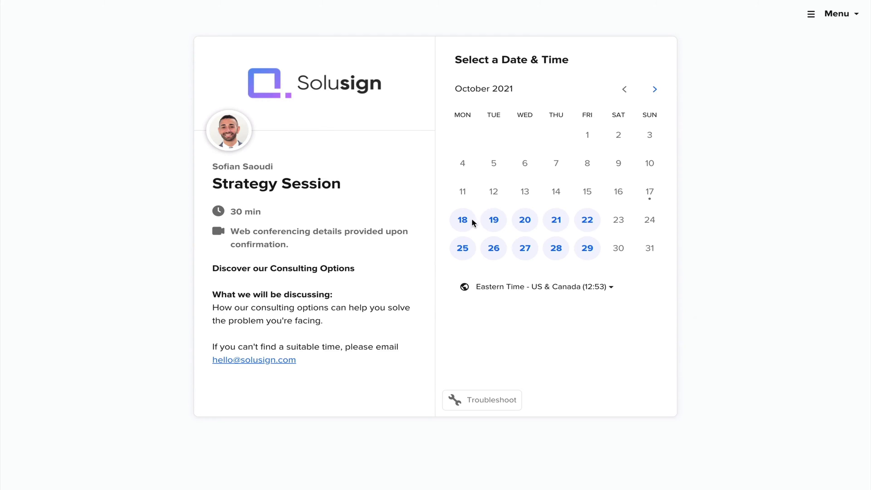
# - Pick Monday, October 18 in the October 2021 Calendly calendar to list its Strategy Session slots
pyautogui.click(467, 222)
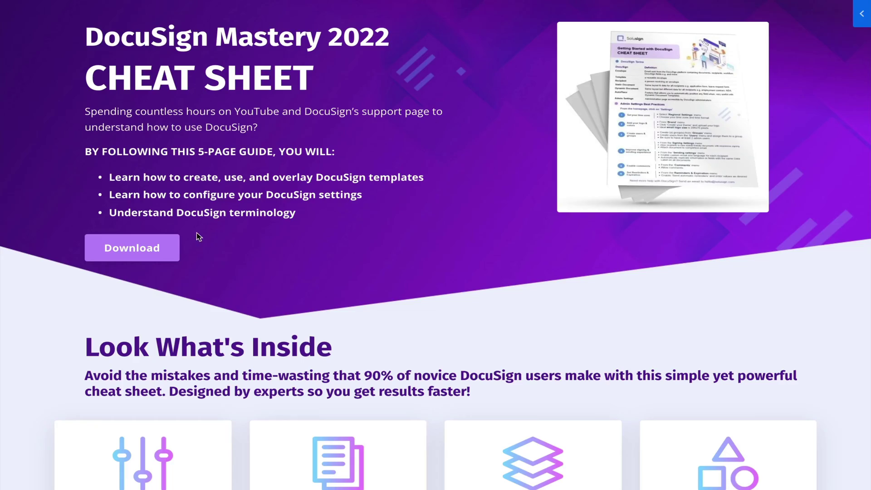
# - Bring up the DocuSign Mastery 2022 cheat sheet download form and place the cursor in its Name field
pyautogui.click(138, 249)
pyautogui.click(352, 305)
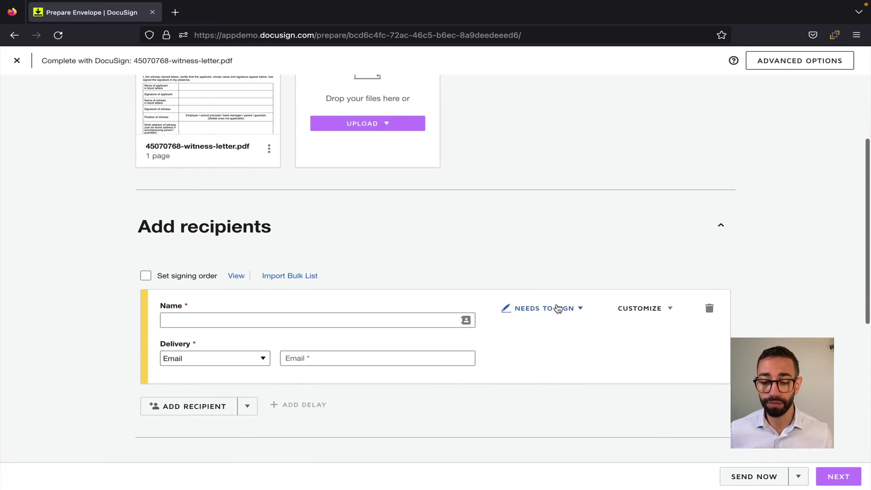
# - Change the recipient's role from Needs to Sign to Signs with Witness
pyautogui.click(544, 307)
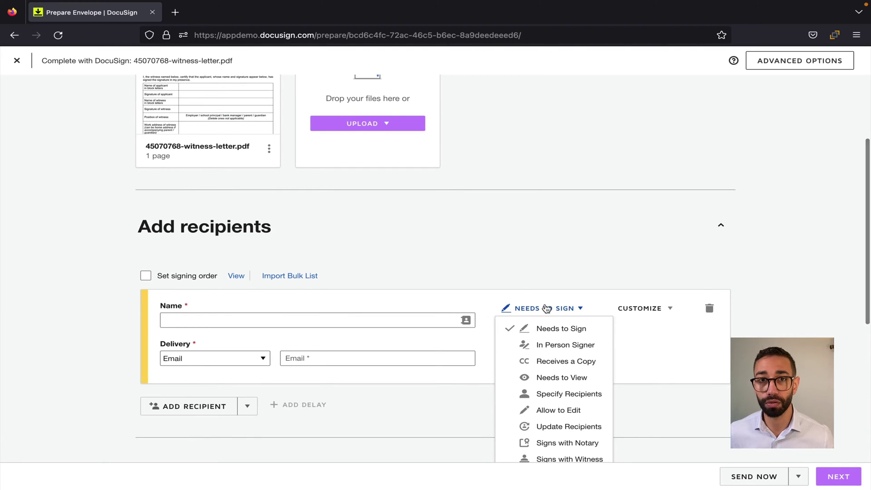
pyautogui.scroll(-2, 573, 367)
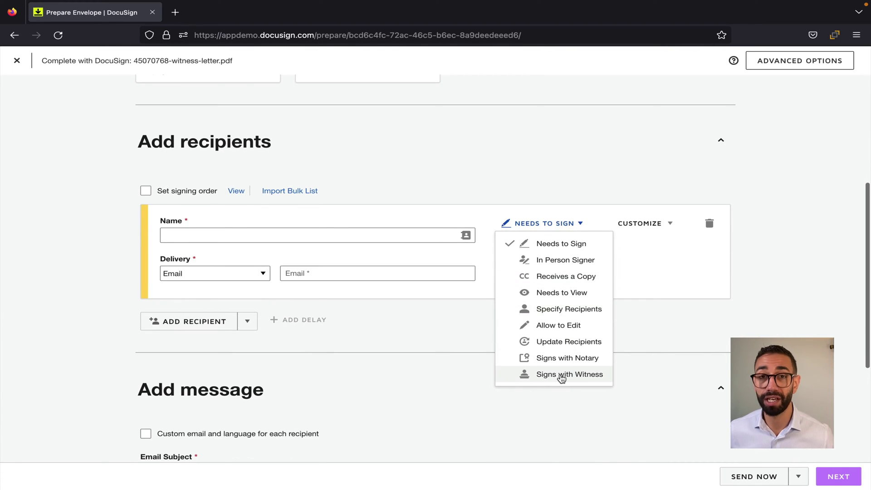
pyautogui.click(562, 377)
pyautogui.scroll(-1, 385, 242)
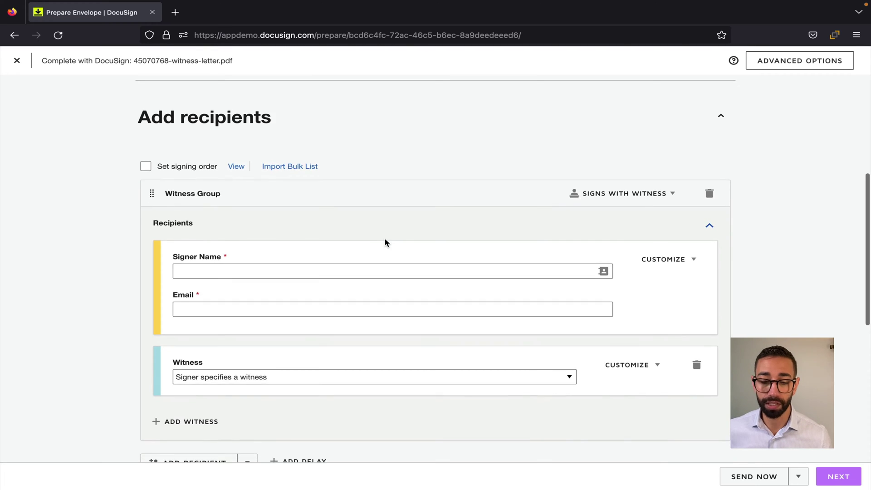
pyautogui.scroll(2, 385, 244)
pyautogui.scroll(-2, 414, 243)
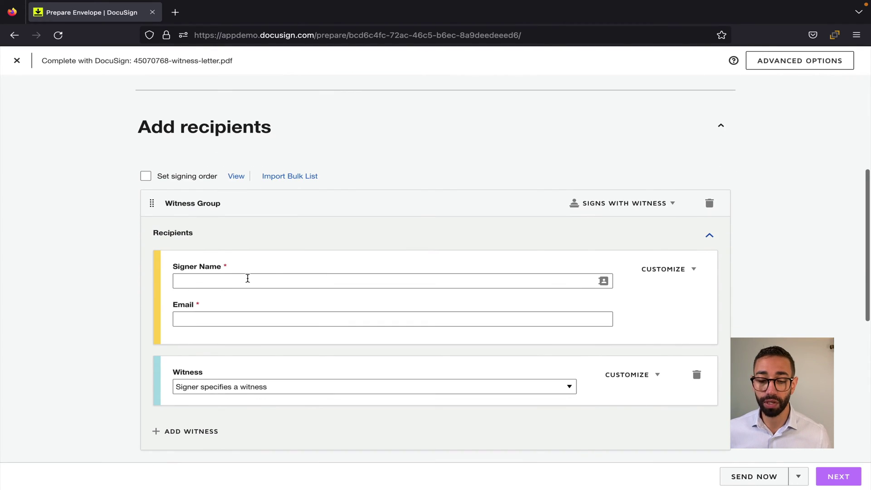
# - Fill the signer's name and e-mail from the suggested saved contact
pyautogui.click(248, 279)
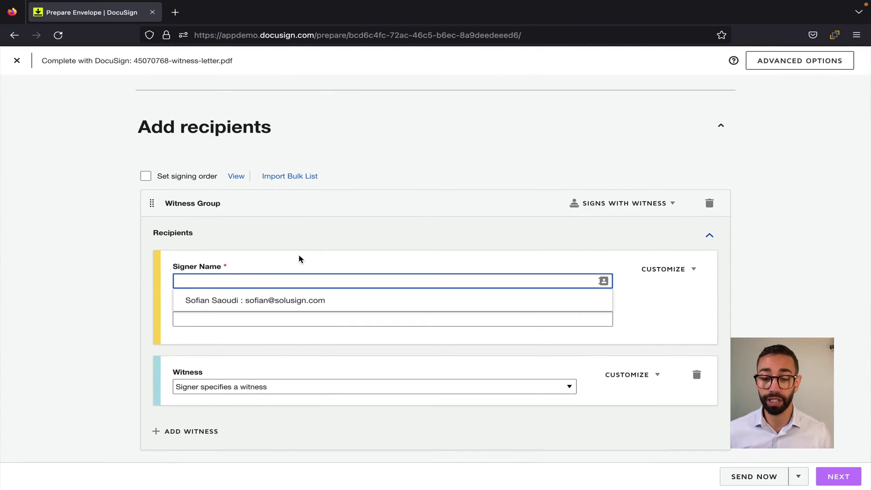
pyautogui.click(210, 296)
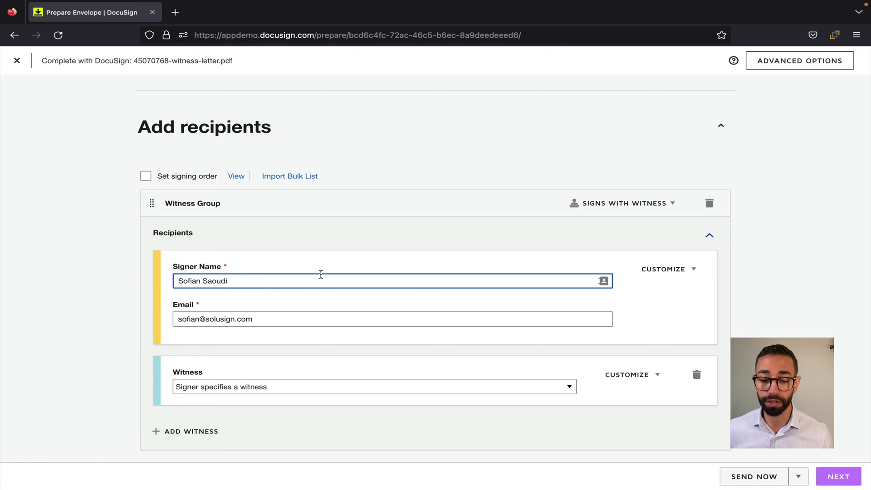
pyautogui.scroll(5, 403, 211)
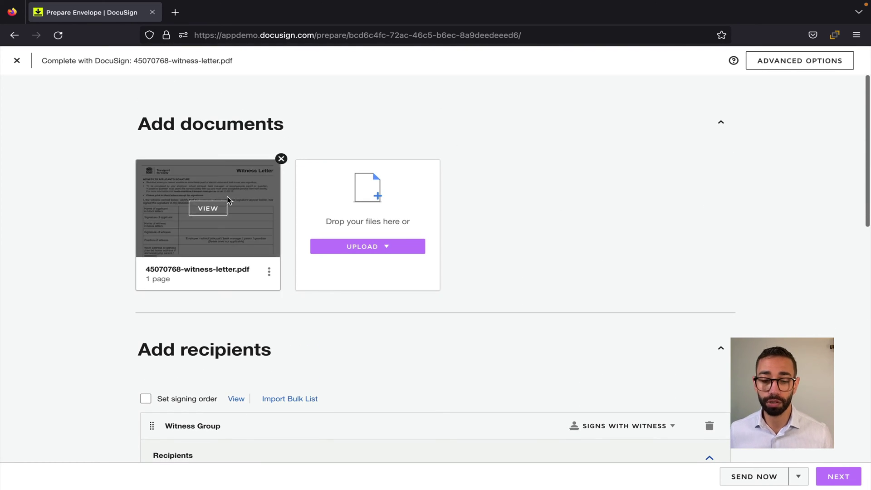
pyautogui.click(218, 206)
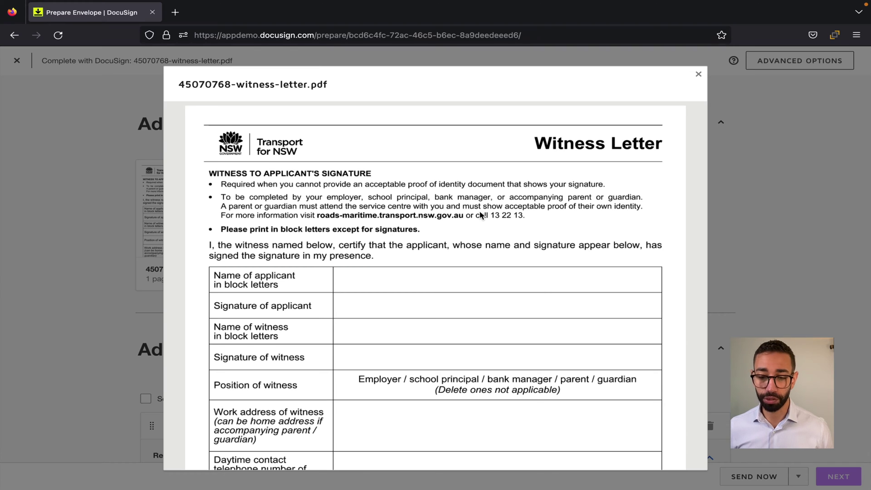
pyautogui.scroll(-1, 480, 212)
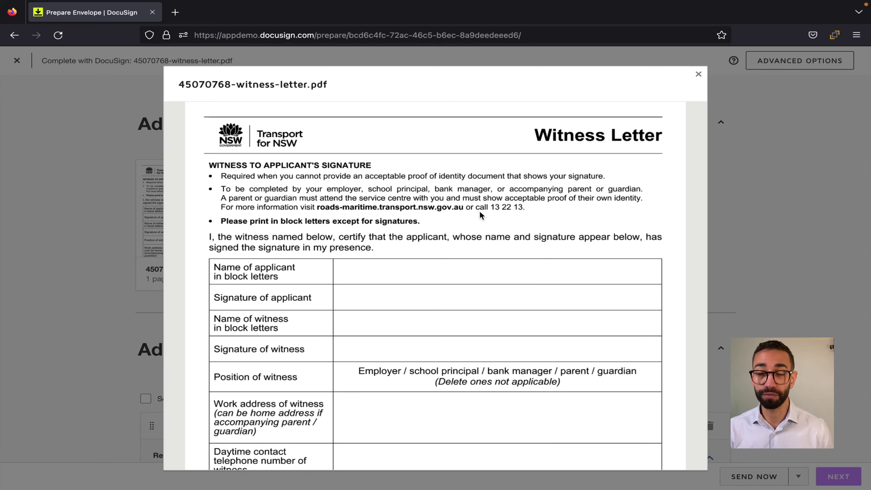
pyautogui.scroll(-2, 481, 215)
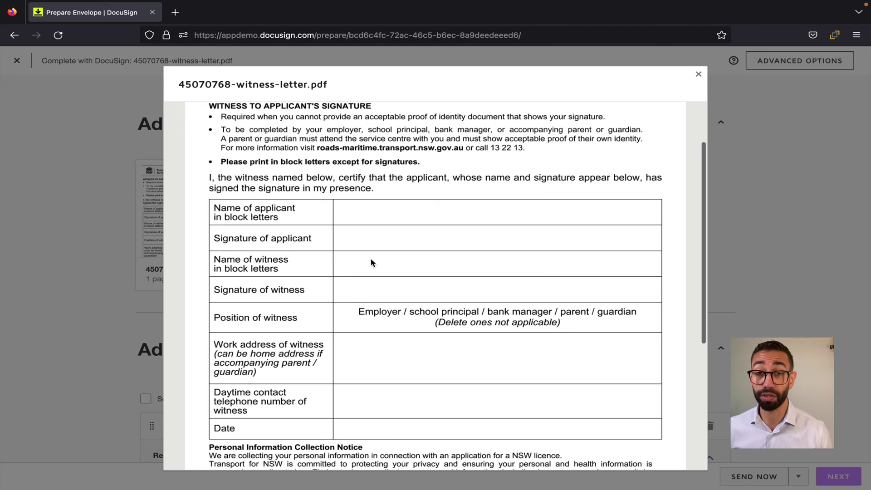
pyautogui.click(698, 74)
pyautogui.scroll(-5, 546, 231)
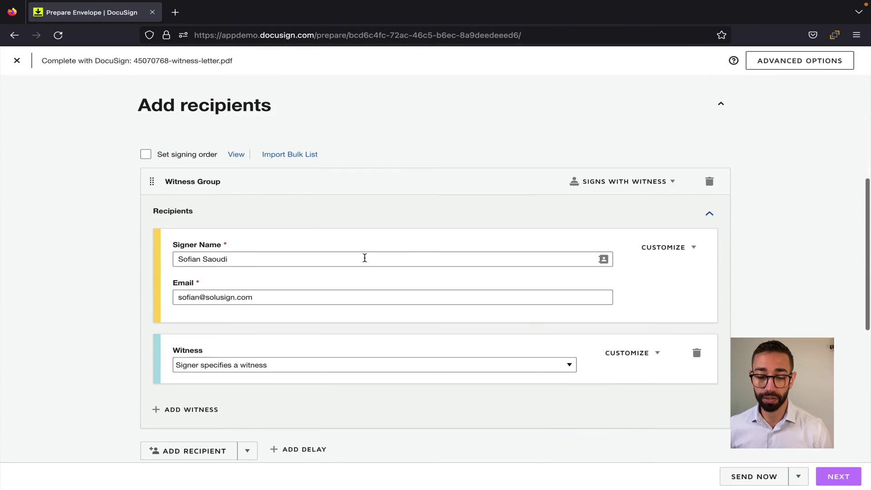
pyautogui.scroll(-1, 301, 360)
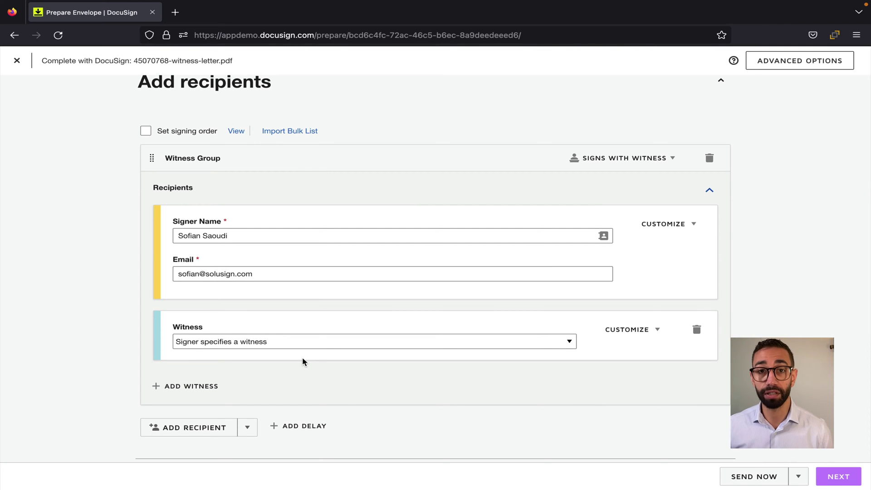
pyautogui.scroll(-3, 266, 349)
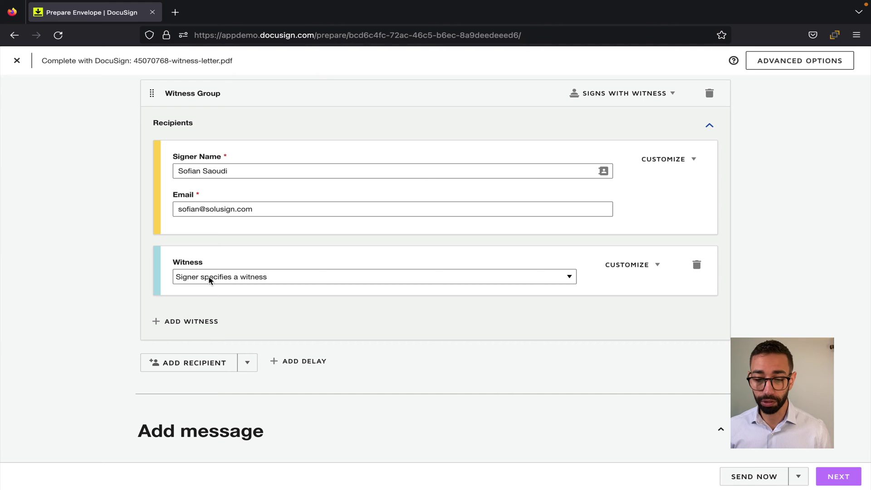
pyautogui.click(250, 283)
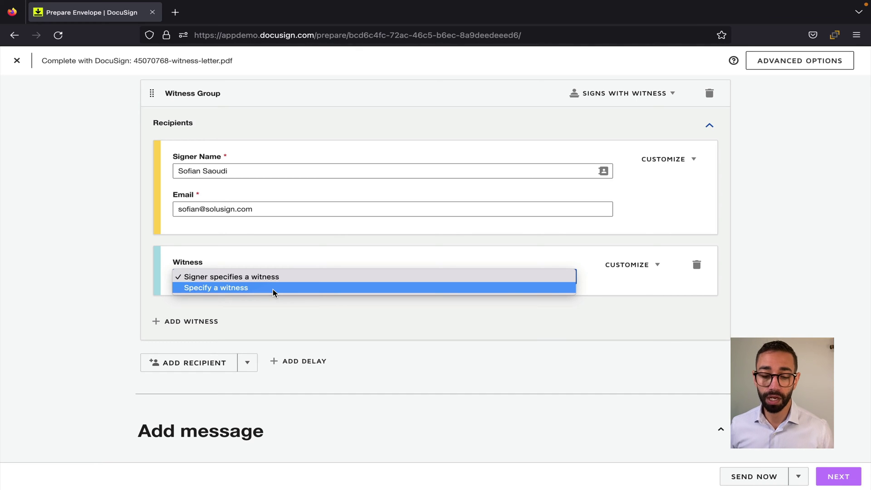
pyautogui.click(274, 293)
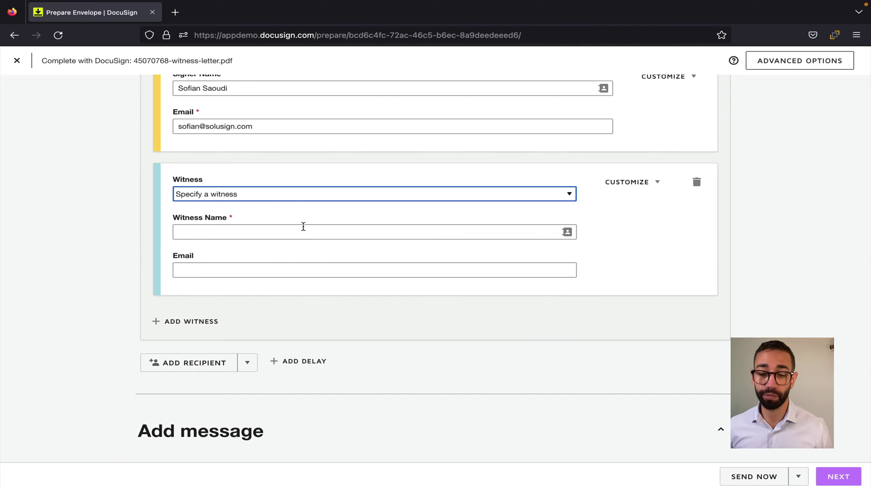
pyautogui.click(286, 200)
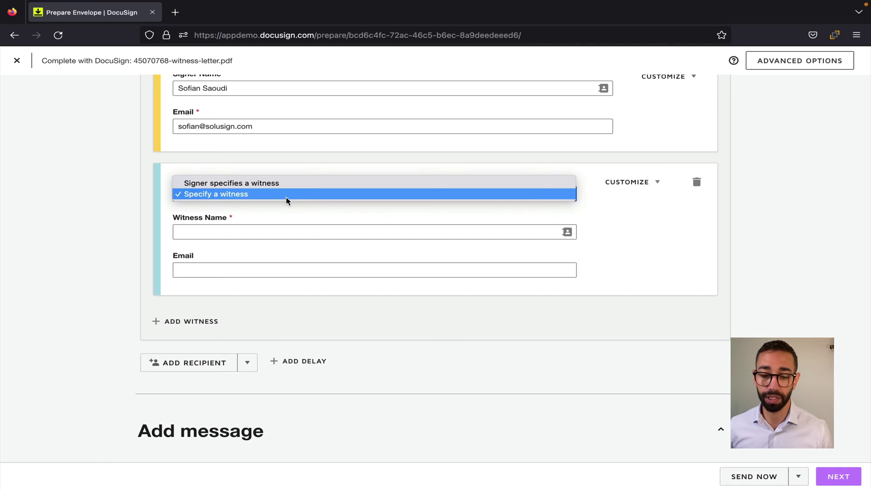
pyautogui.click(284, 185)
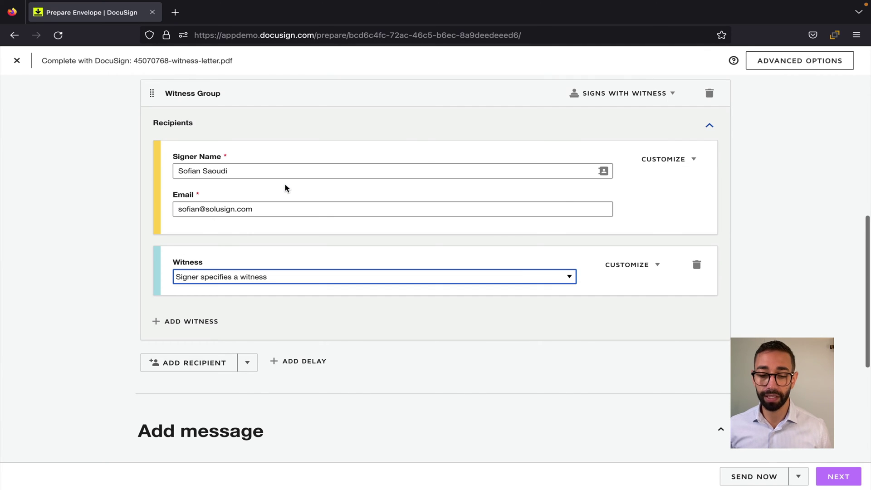
pyautogui.click(104, 250)
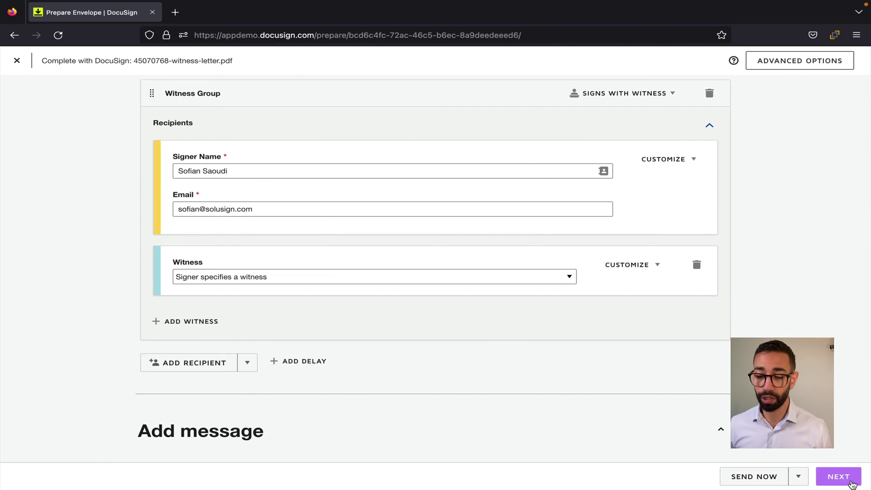
# - Place Signature and Name fields in the applicant rows of the witness letter
pyautogui.click(851, 484)
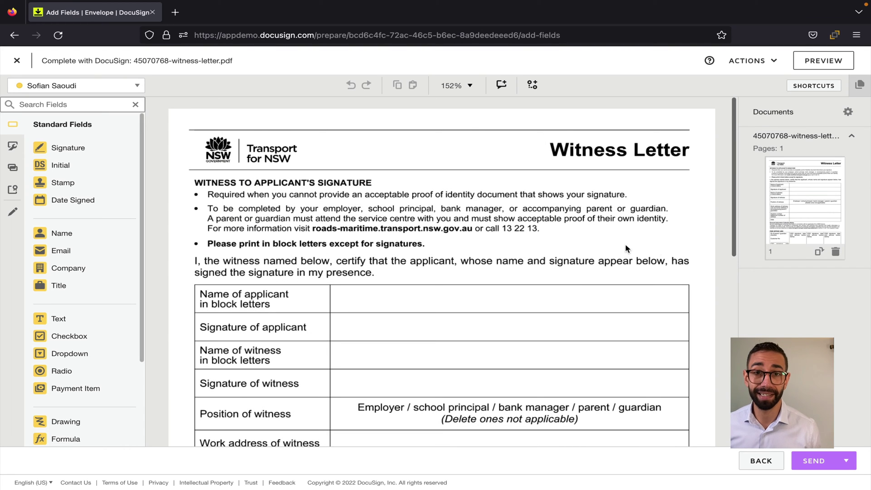
pyautogui.moveTo(69, 147)
pyautogui.mouseDown()
pyautogui.moveTo(140, 166)
pyautogui.moveTo(360, 318)
pyautogui.moveTo(360, 329)
pyautogui.mouseUp()
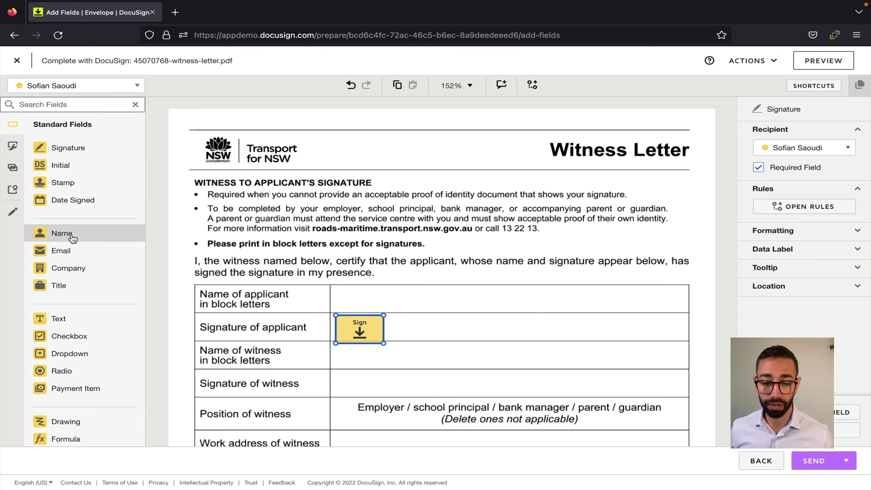
pyautogui.moveTo(73, 238); pyautogui.dragTo(364, 299)
# - Add the witness's Signature and Name fields in the witness rows, then send the envelope
pyautogui.click(105, 87)
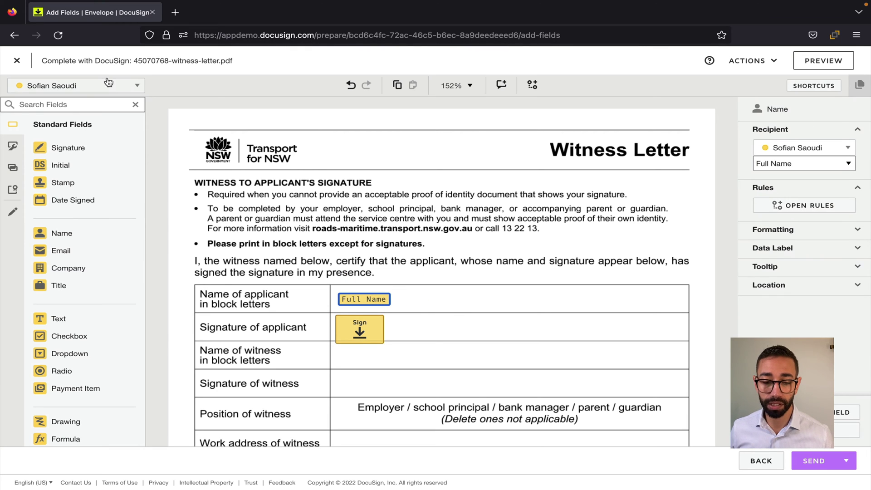
pyautogui.click(61, 120)
pyautogui.moveTo(72, 147); pyautogui.dragTo(337, 374)
pyautogui.moveTo(81, 233)
pyautogui.mouseDown()
pyautogui.moveTo(341, 384)
pyautogui.moveTo(342, 359)
pyautogui.mouseUp()
pyautogui.click(440, 191)
pyautogui.scroll(-3, 439, 191)
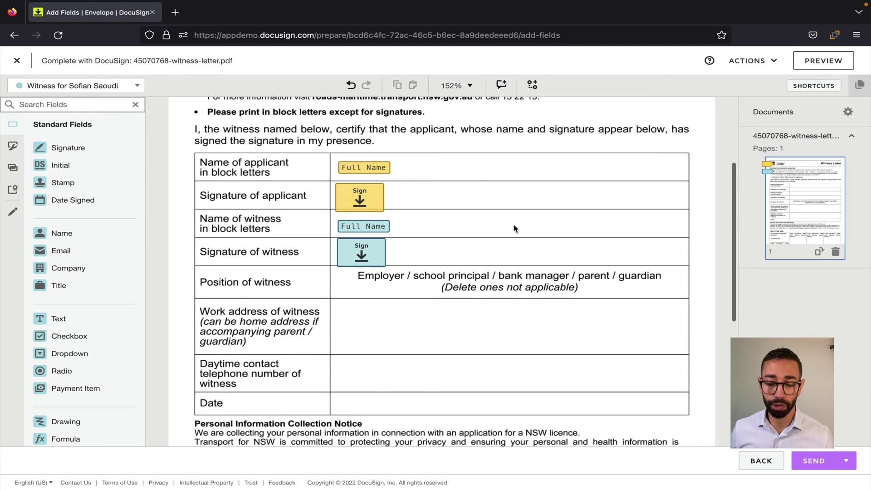
pyautogui.click(819, 466)
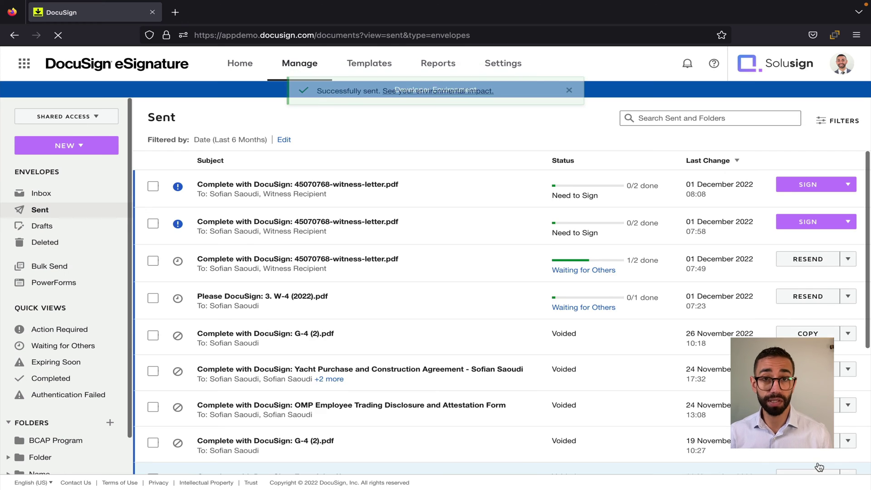
pyautogui.press('super+Tab')
# - Open the newest witness-letter DocuSign email and launch REVIEW DOCUMENT in a new tab
pyautogui.click(464, 156)
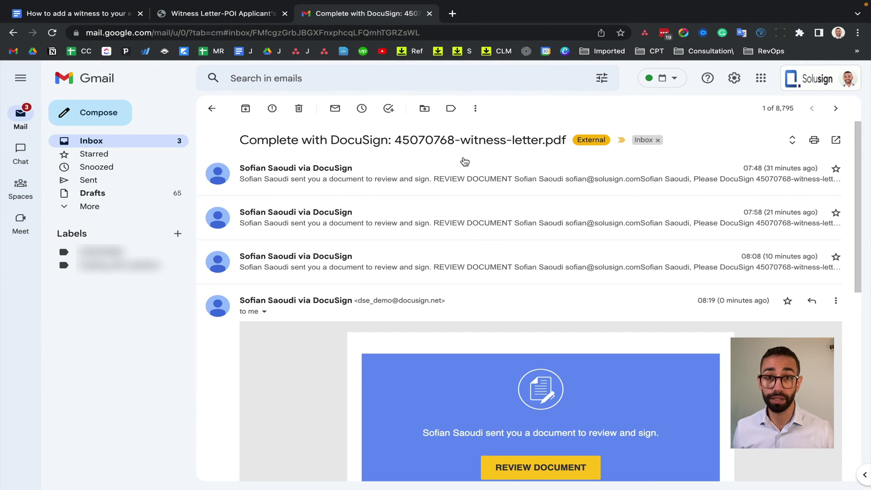
pyautogui.scroll(-5, 575, 322)
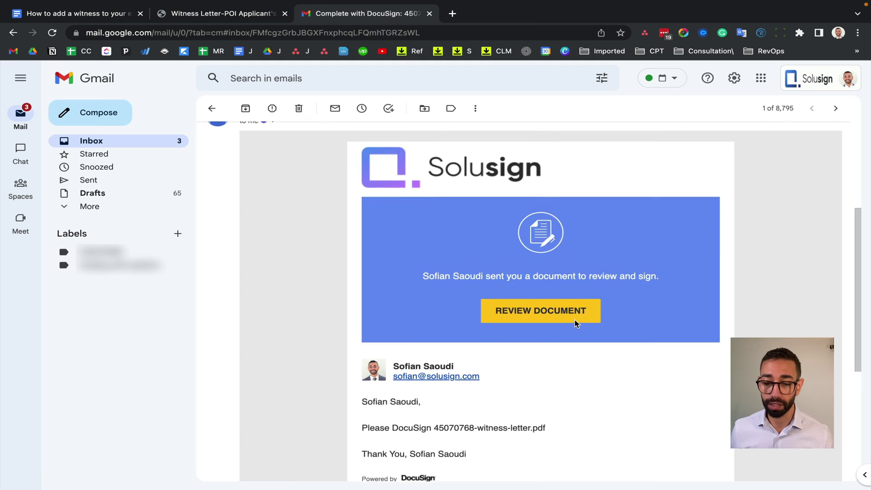
pyautogui.scroll(1, 575, 323)
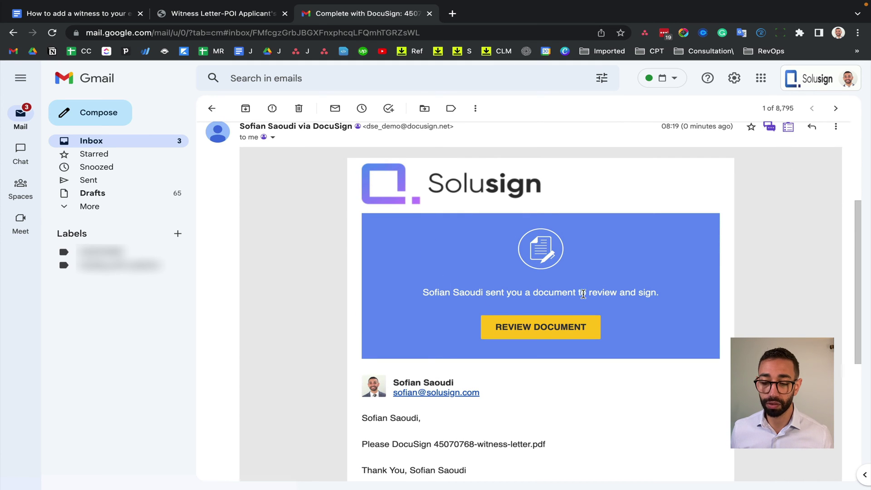
pyautogui.scroll(-3, 574, 345)
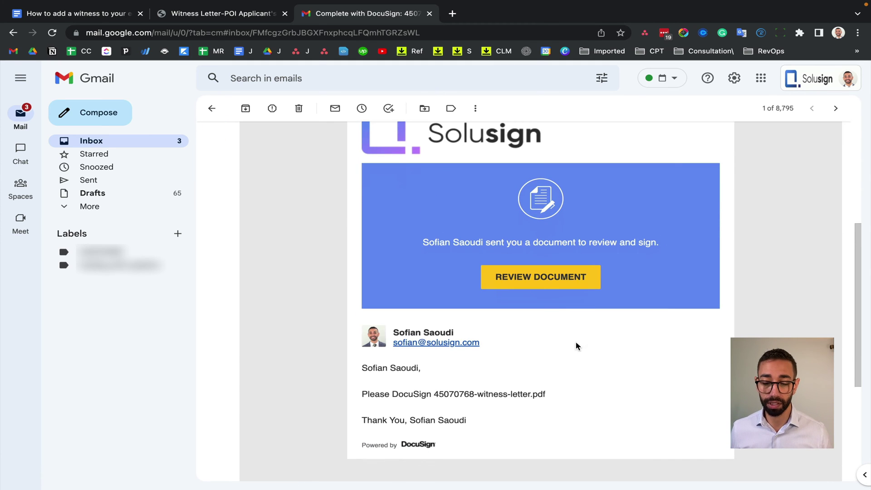
pyautogui.click(544, 281)
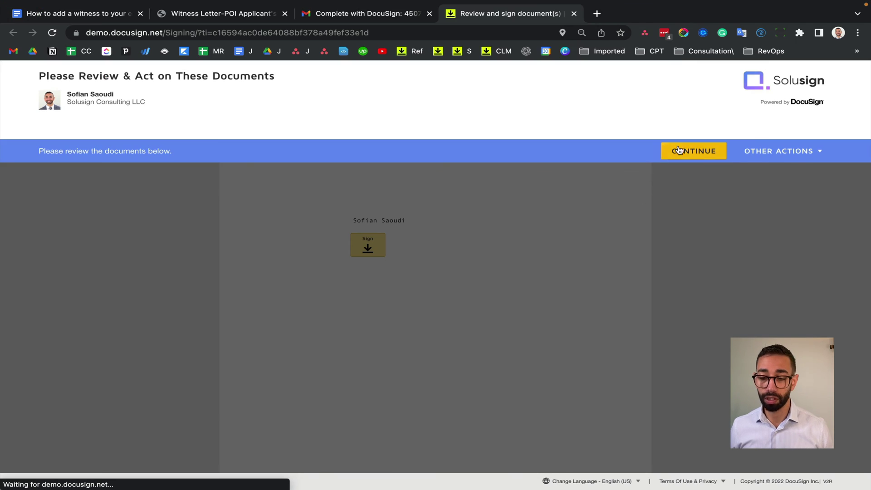
# - Enter the witness's name, their e-mail address and the message 'Hello' in Witness 1 Information
pyautogui.click(679, 150)
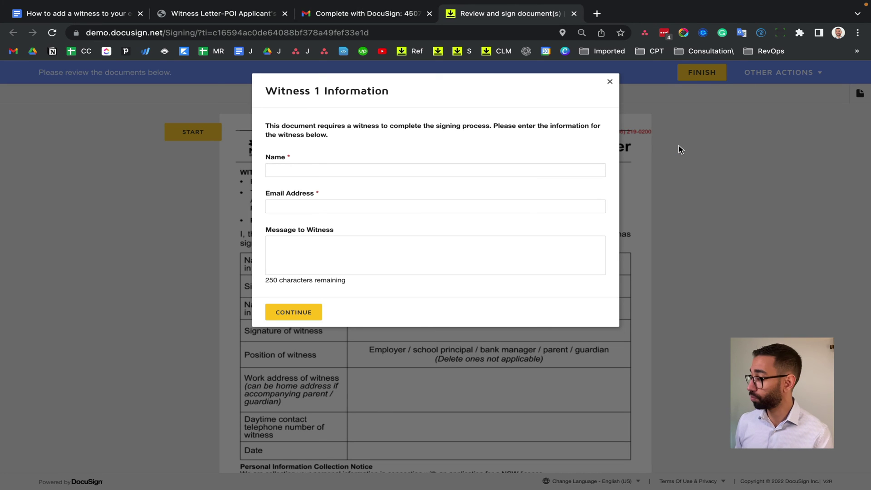
pyautogui.click(374, 171)
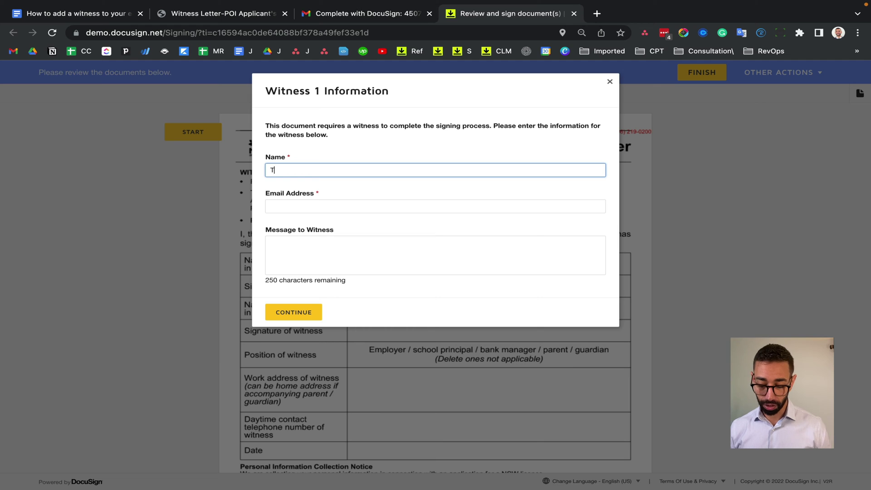
pyautogui.click(377, 207)
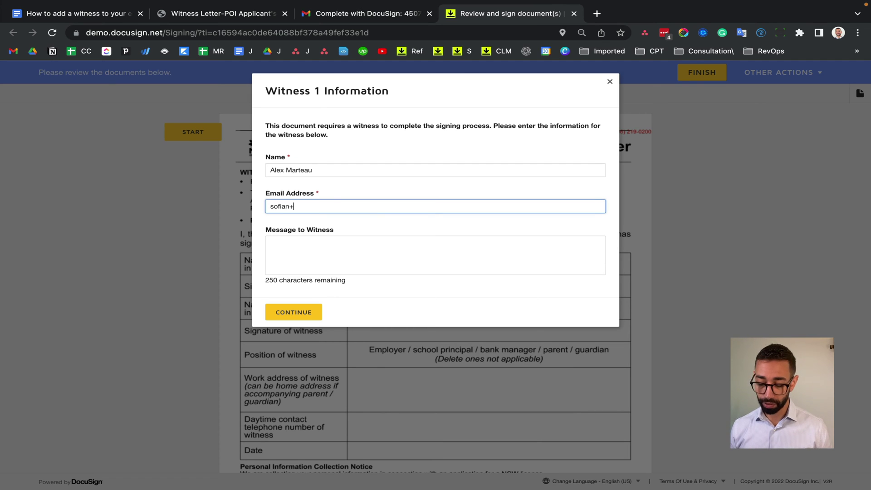
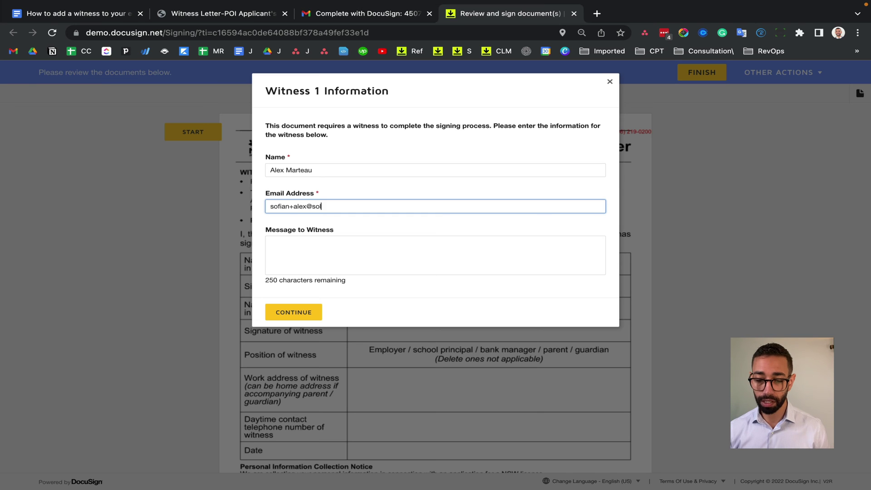
pyautogui.click(367, 250)
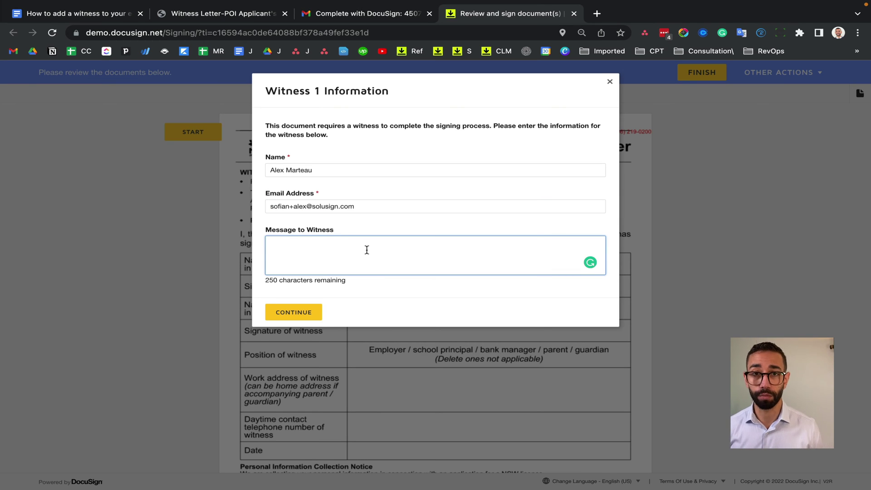
pyautogui.write('Hello')
pyautogui.click(300, 312)
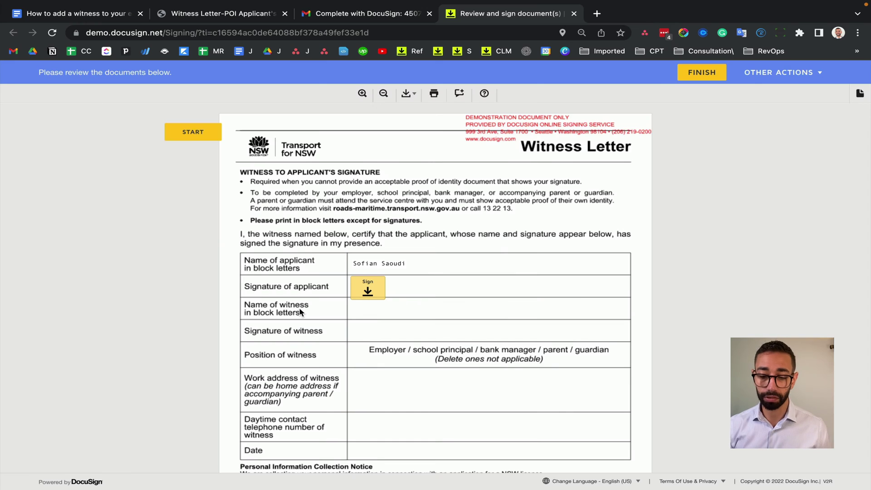
# - Sign the applicant field, finish the letter, decline the login offer and return to Gmail
pyautogui.click(367, 289)
pyautogui.click(710, 77)
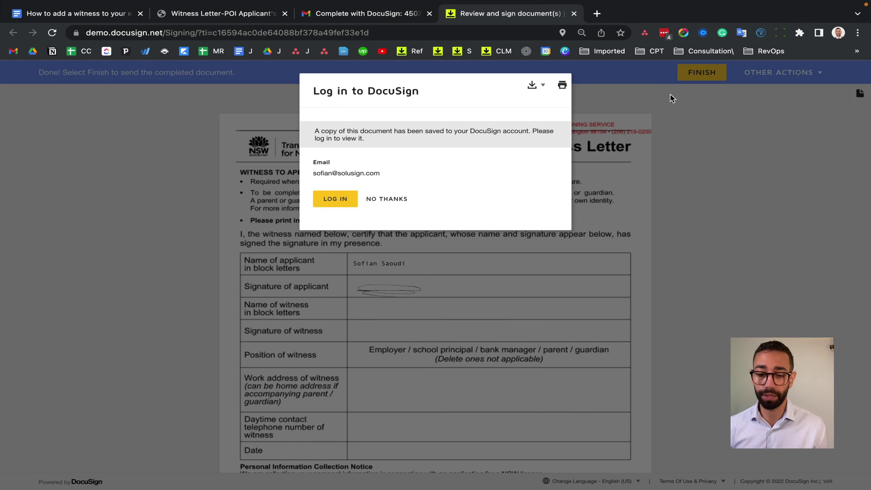
pyautogui.click(387, 199)
pyautogui.click(383, 13)
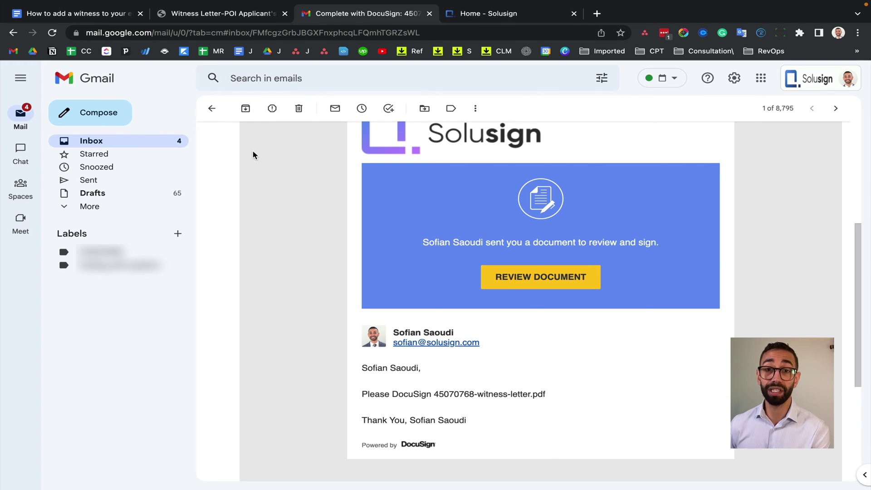
# - Open the Invitation to witness email for 45070768-witness-letter.pdf from the inbox
pyautogui.click(163, 143)
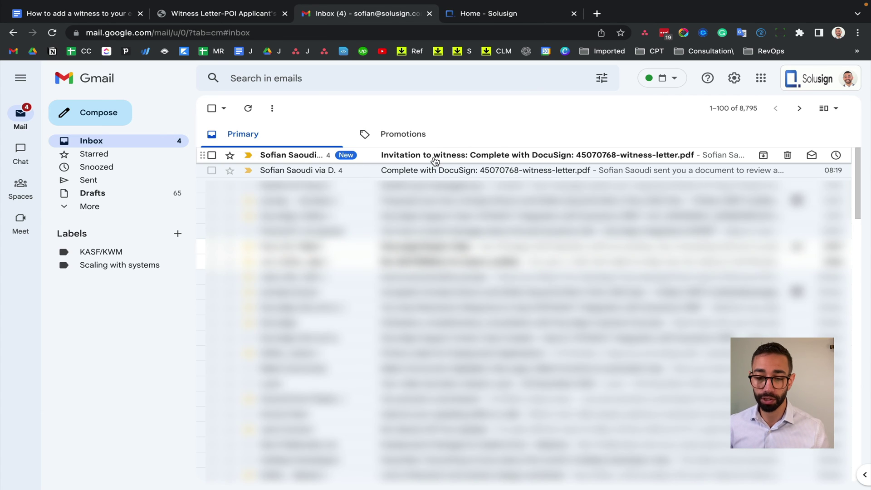
pyautogui.click(435, 160)
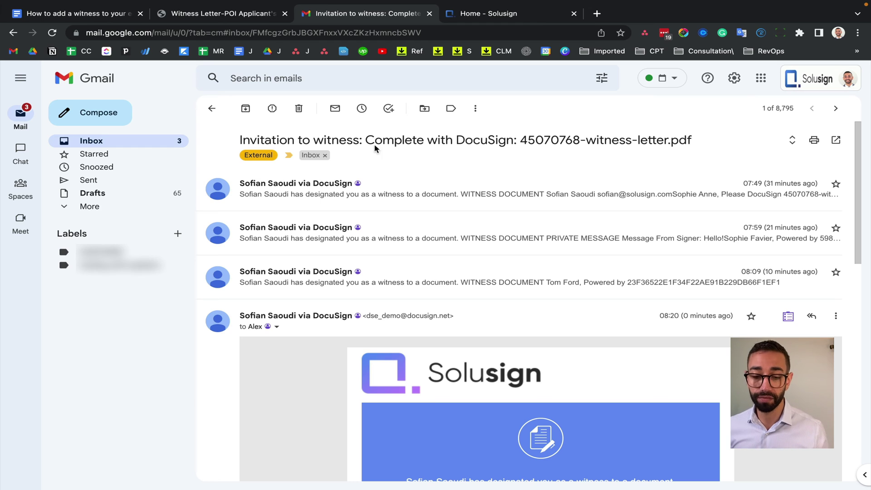
pyautogui.moveTo(239, 140); pyautogui.dragTo(364, 143)
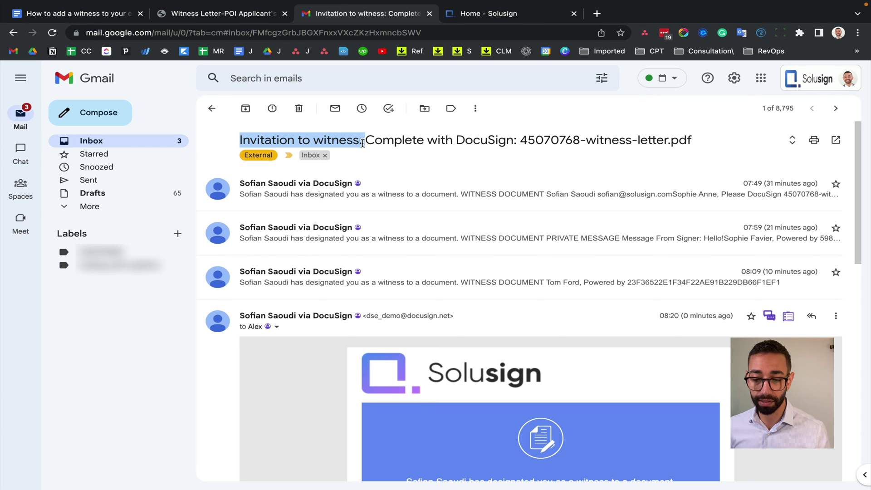
pyautogui.click(364, 143)
# - Check the invitation's recipient details and the sentence naming the designated witness
pyautogui.scroll(-2, 279, 250)
pyautogui.click(277, 237)
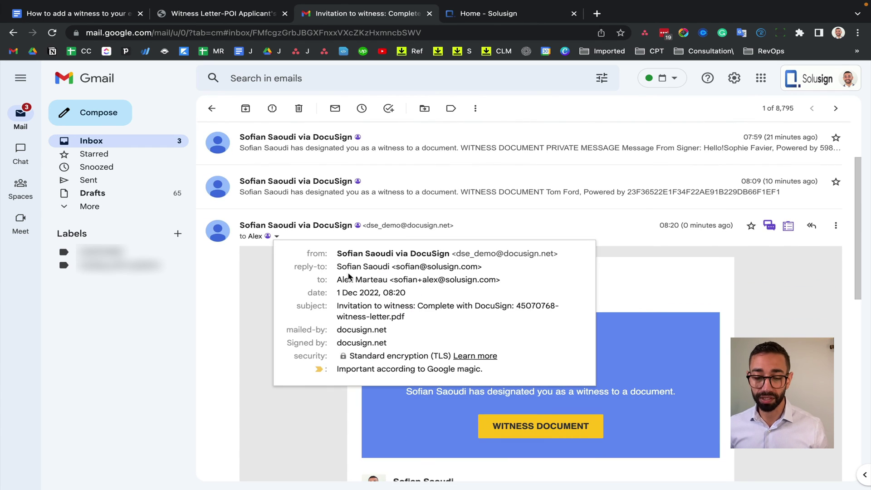
pyautogui.click(232, 275)
pyautogui.scroll(-3, 422, 277)
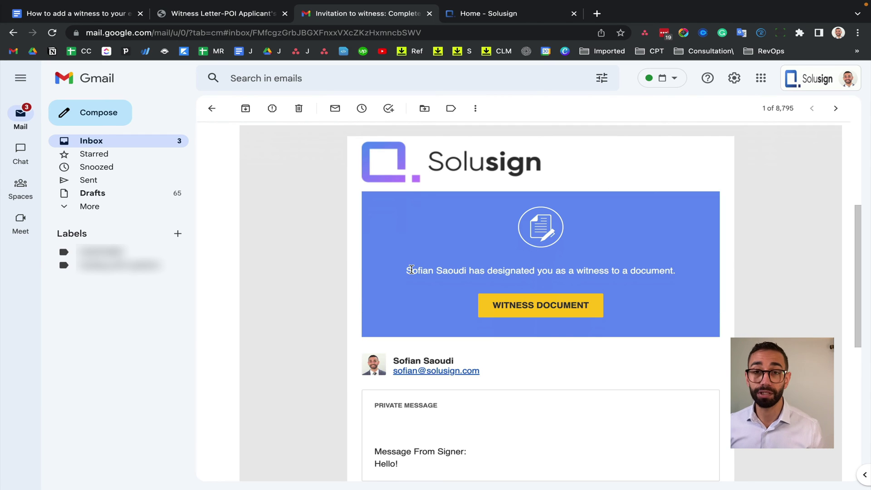
pyautogui.moveTo(405, 270); pyautogui.dragTo(533, 286)
pyautogui.click(629, 280)
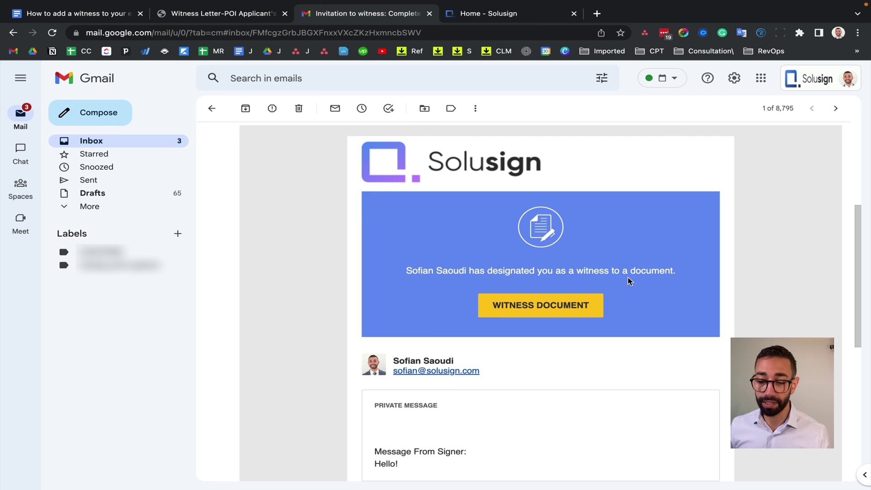
# - Open the document to witness and accept electronic records and signatures
pyautogui.click(564, 304)
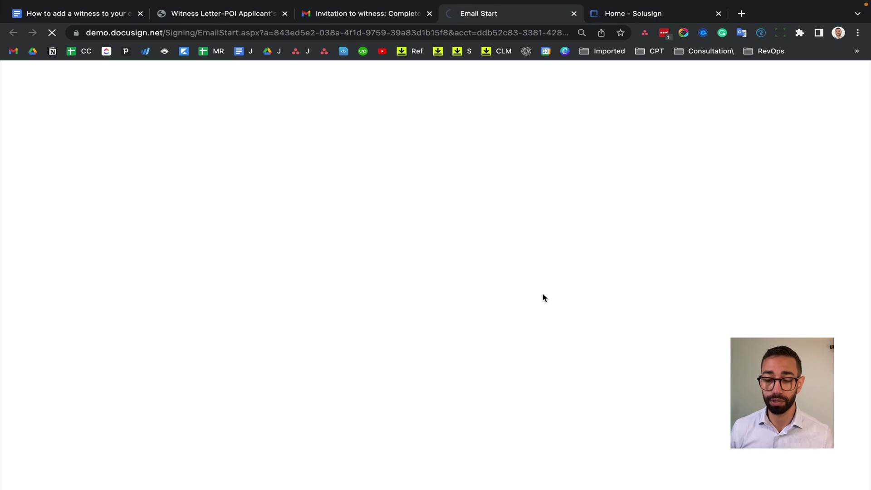
pyautogui.click(73, 174)
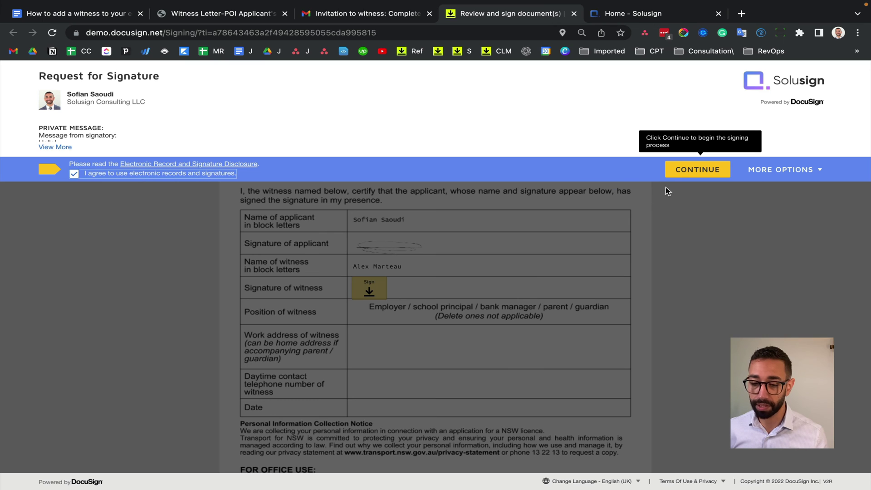
pyautogui.click(689, 171)
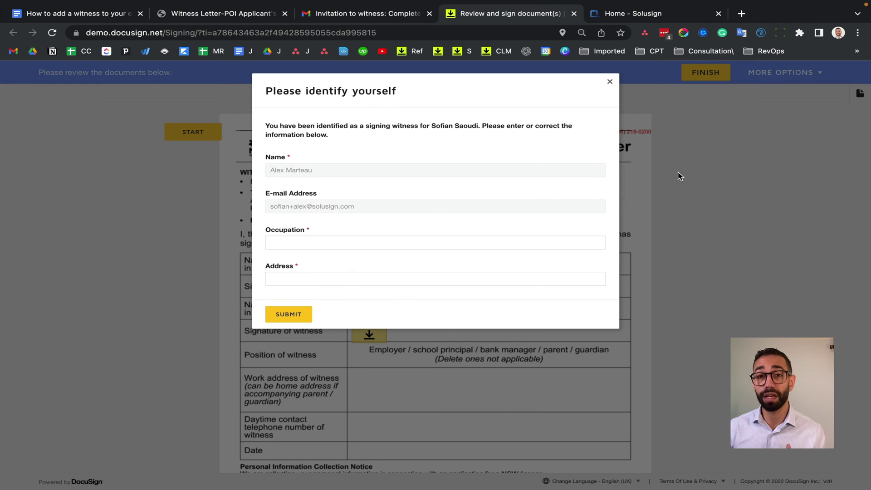
# - Submit the witness's occupation Director and an address
pyautogui.click(363, 238)
pyautogui.write('Director')
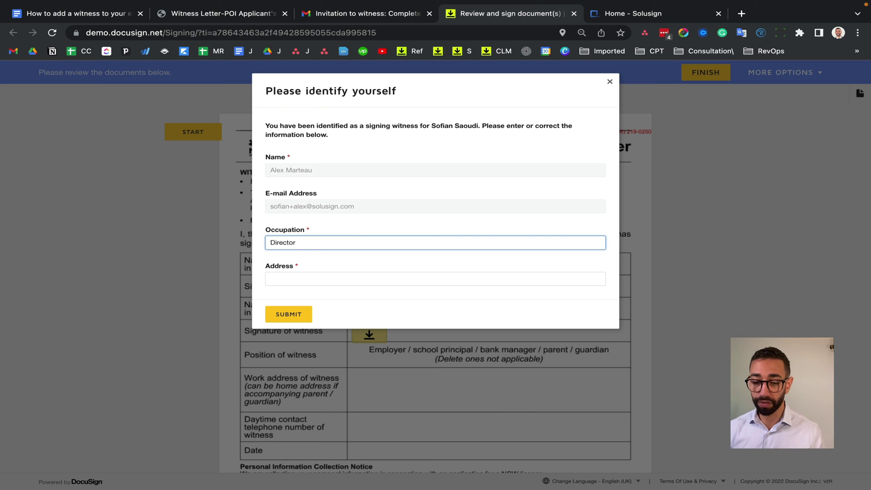
pyautogui.click(436, 279)
pyautogui.write('123 ')
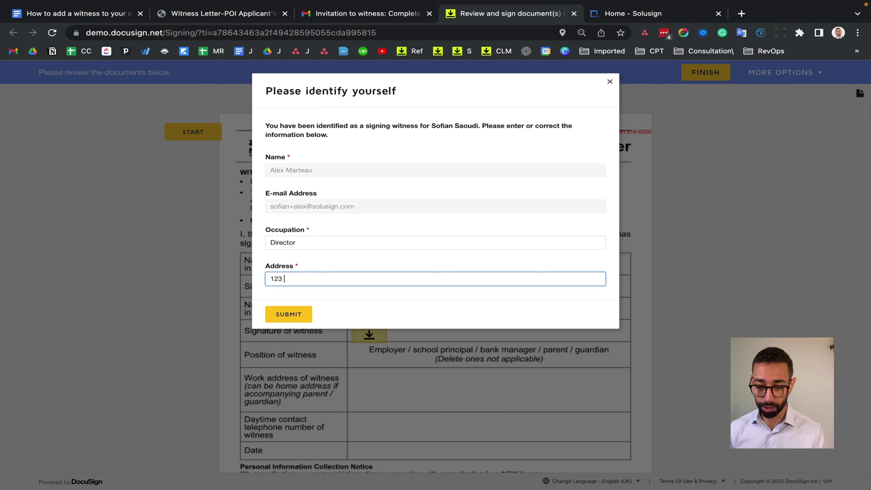
pyautogui.write('main st')
pyautogui.click(282, 312)
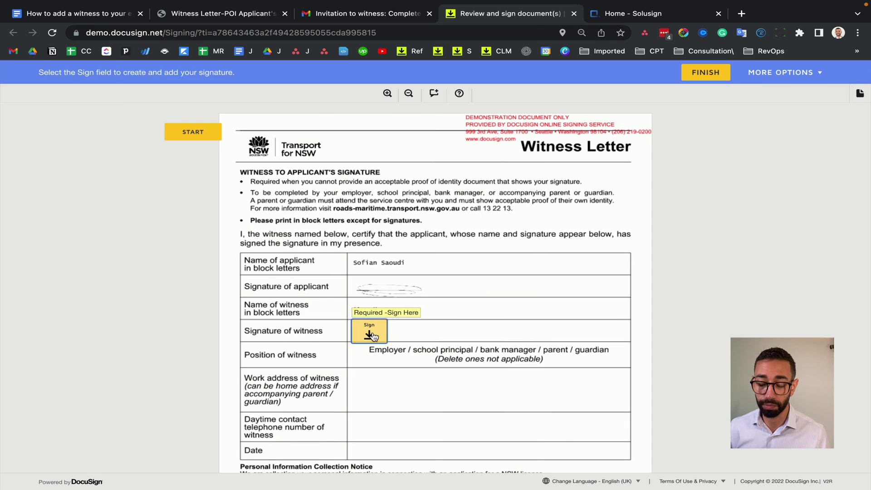
# - Draw and adopt the witness signature in the Signature of witness field
pyautogui.click(371, 334)
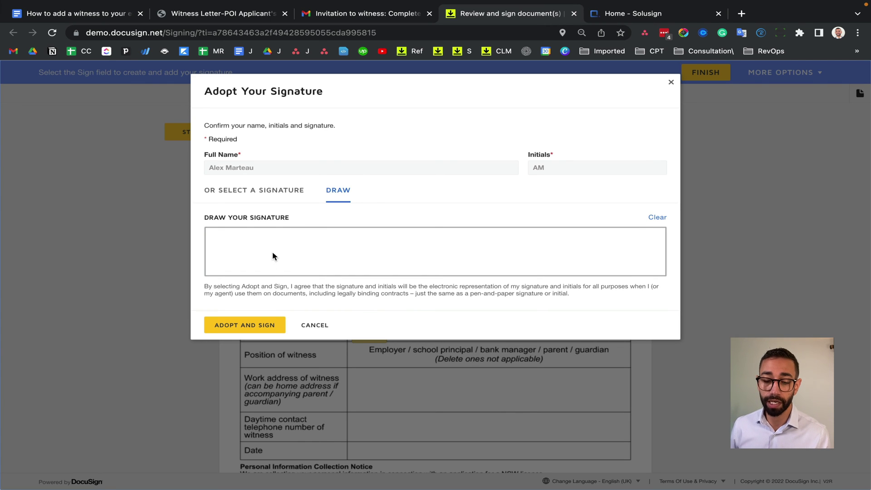
pyautogui.moveTo(287, 255); pyautogui.dragTo(331, 259)
pyautogui.click(244, 324)
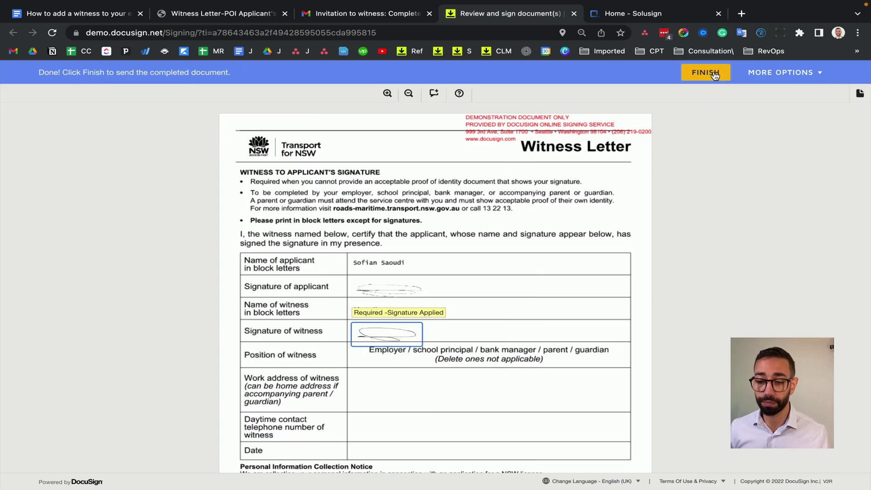